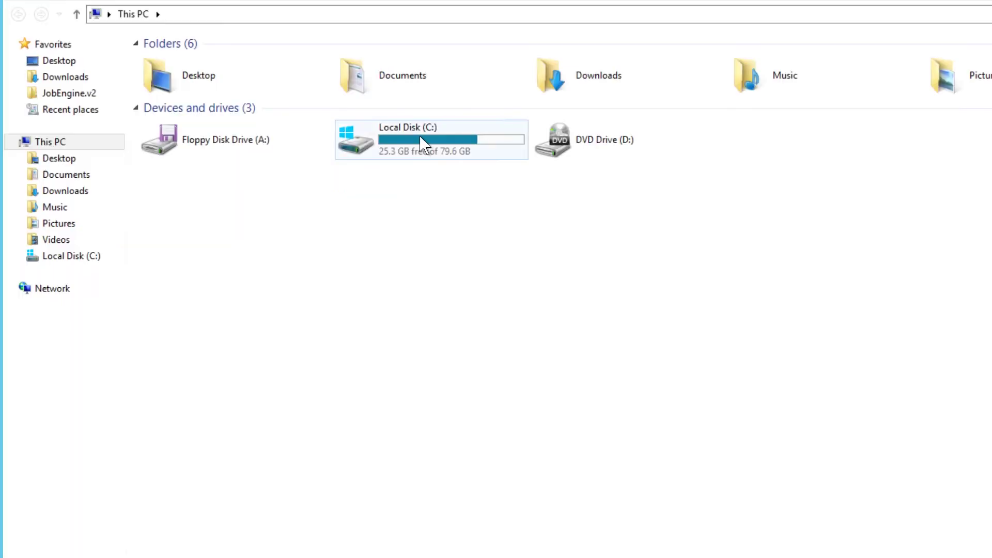
# Open Local Disk (C:) in File Explorer
pyautogui.doubleClick(423, 145)
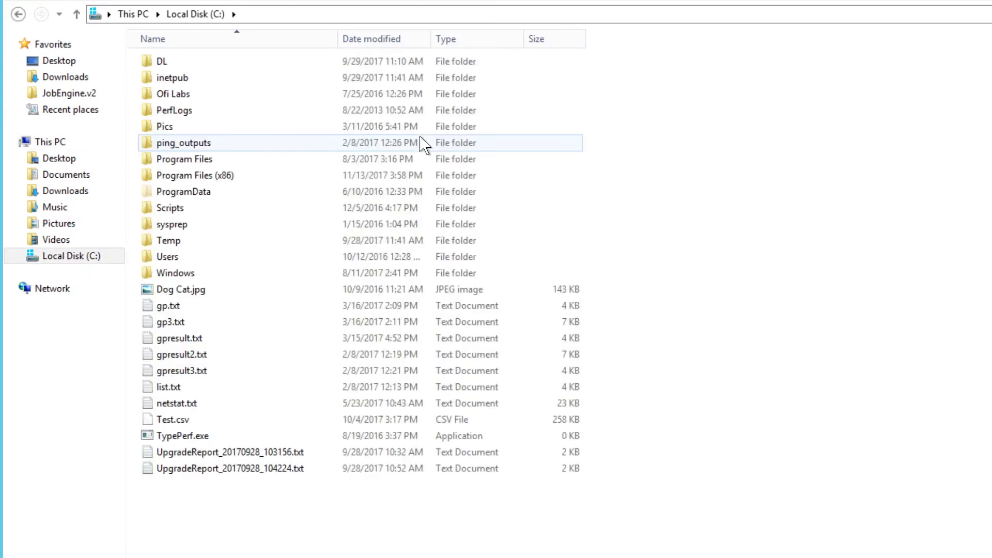
# Go to Program Files (x86) > SolarWinds > Orion and launch SnmpWalk.exe
pyautogui.doubleClick(209, 176)
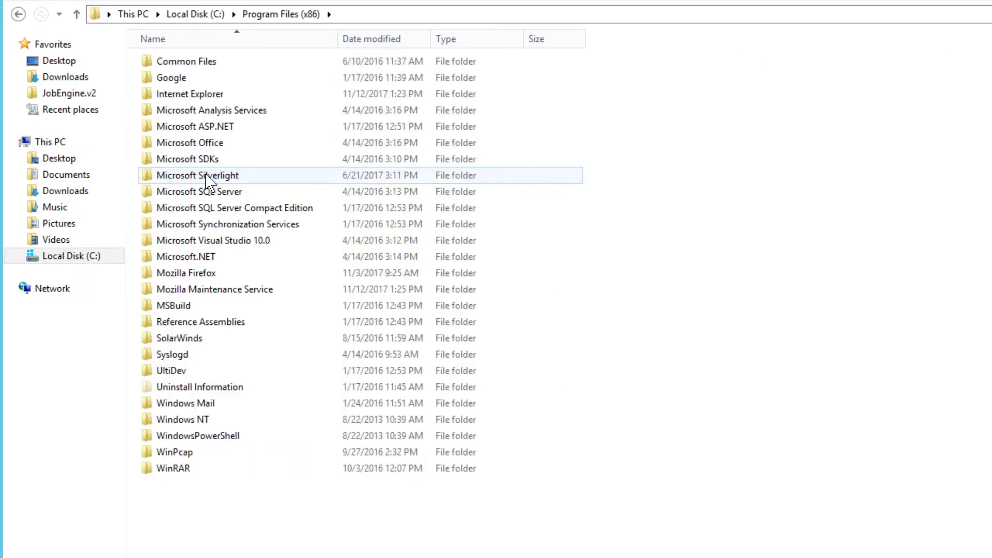
pyautogui.doubleClick(190, 339)
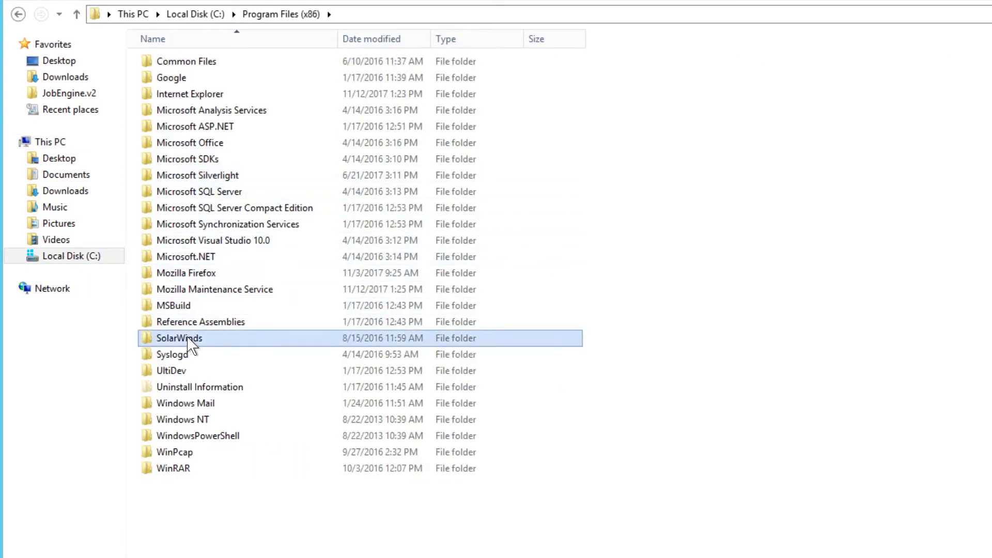
pyautogui.doubleClick(172, 113)
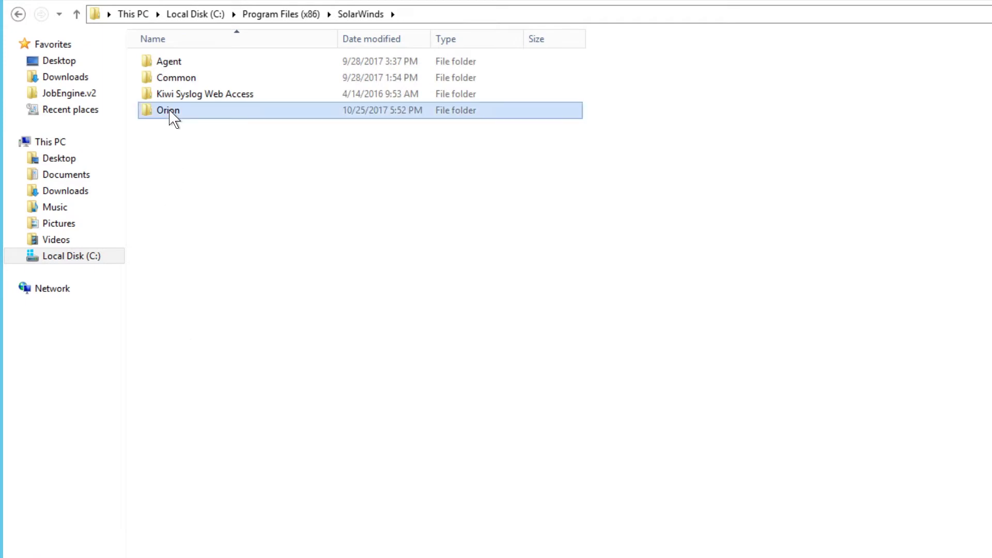
pyautogui.scroll(-15, 279, 310)
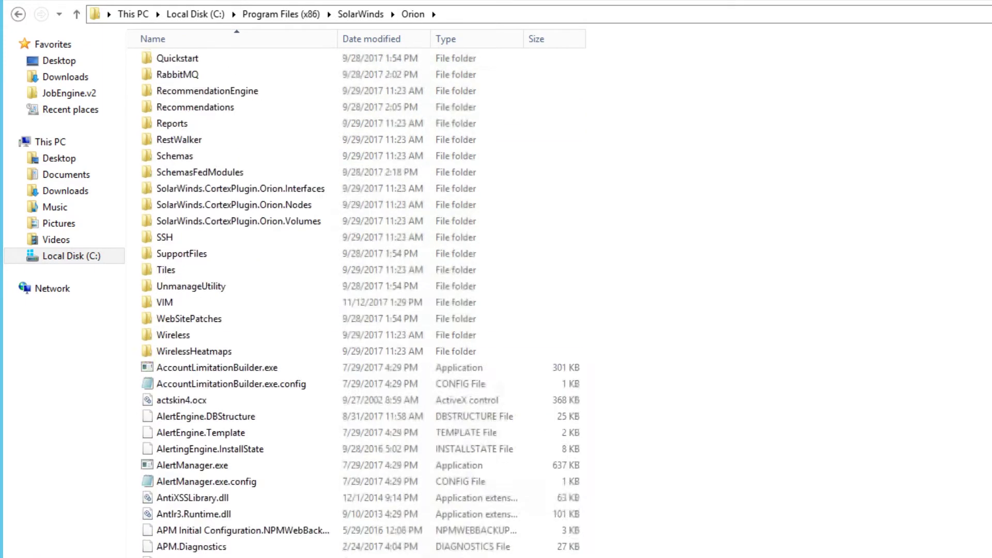
pyautogui.scroll(-15, 280, 310)
pyautogui.scroll(-15, 279, 310)
pyautogui.scroll(-9, 360, 303)
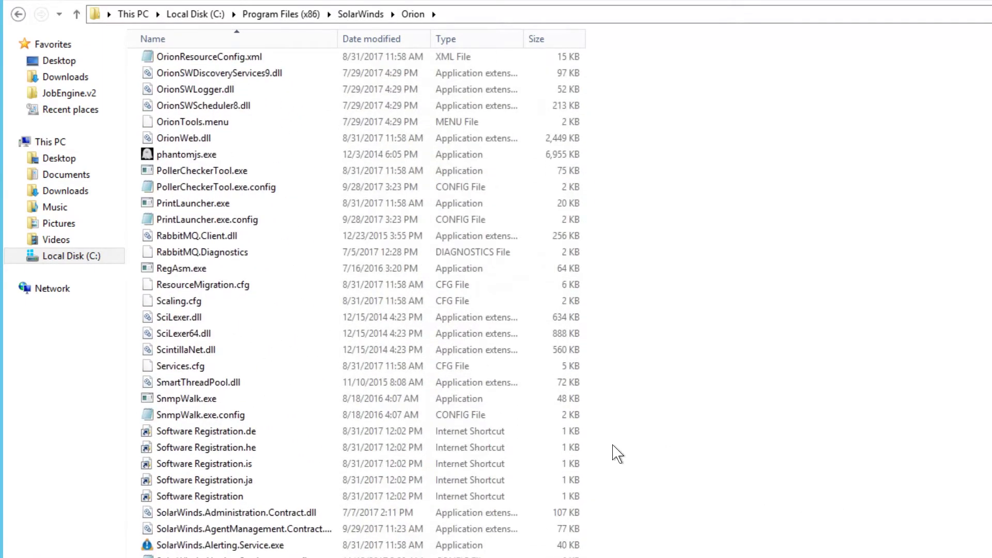
pyautogui.doubleClick(199, 401)
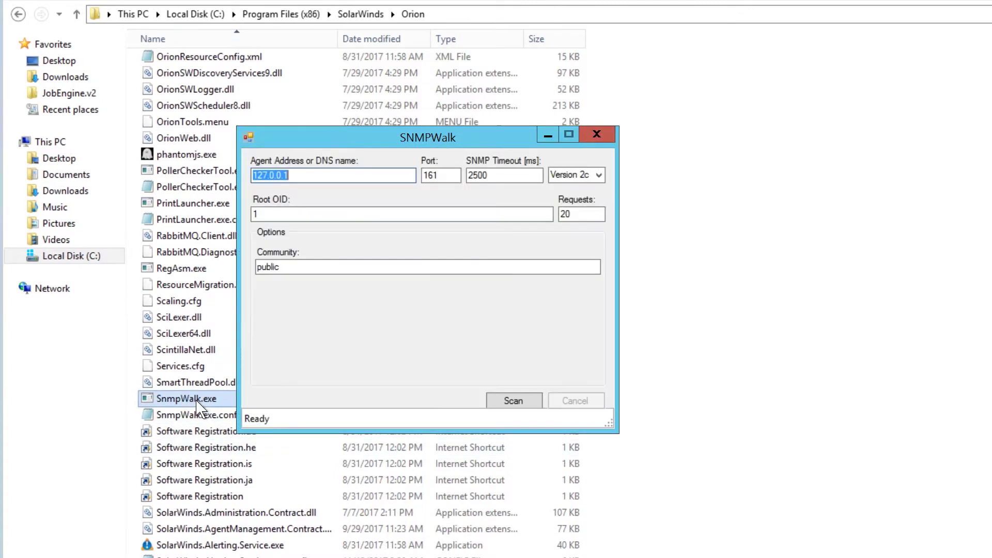
pyautogui.write('10.199')
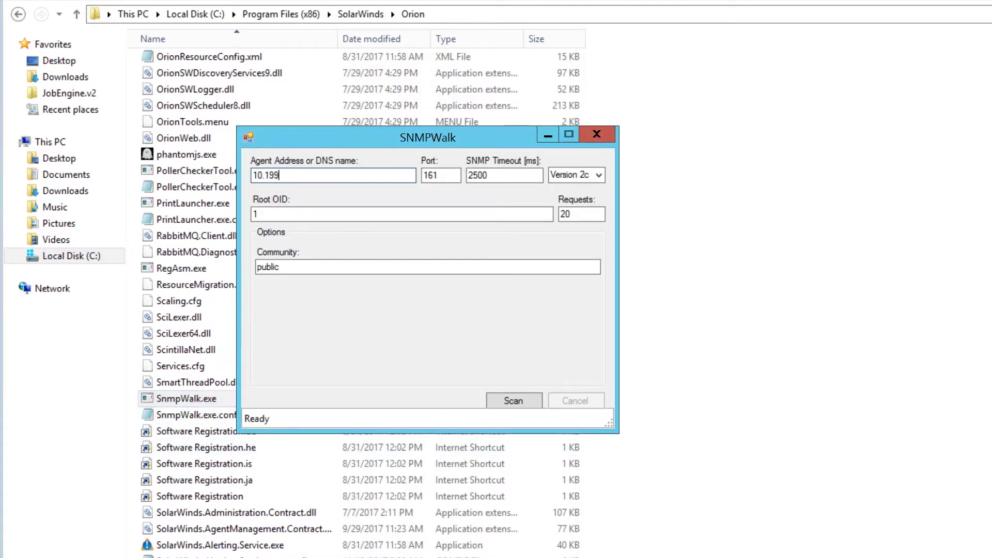
pyautogui.write('.25.37')
# Scan agent 10.199.25.37 and save the walk results as a TXT file on the Desktop
pyautogui.click(512, 403)
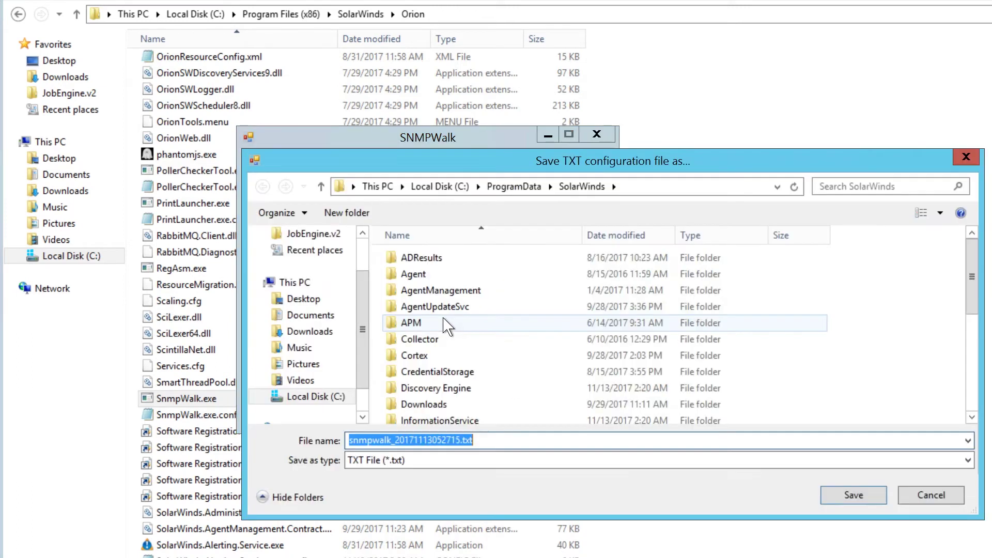
pyautogui.click(302, 300)
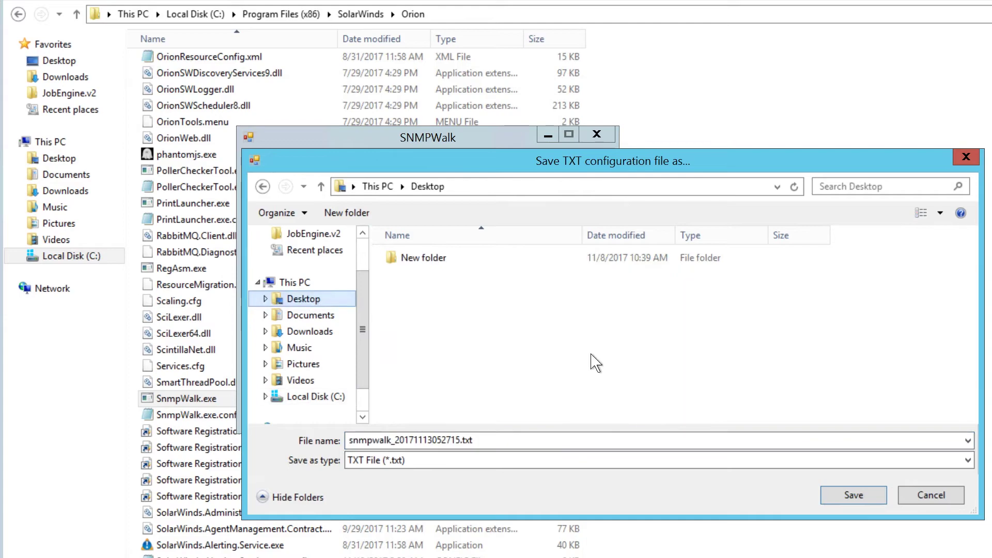
pyautogui.click(854, 496)
# Open snmpwalk_20171113052715.txt from the Desktop and move Notepad fully onto the screen
pyautogui.doubleClick(19, 230)
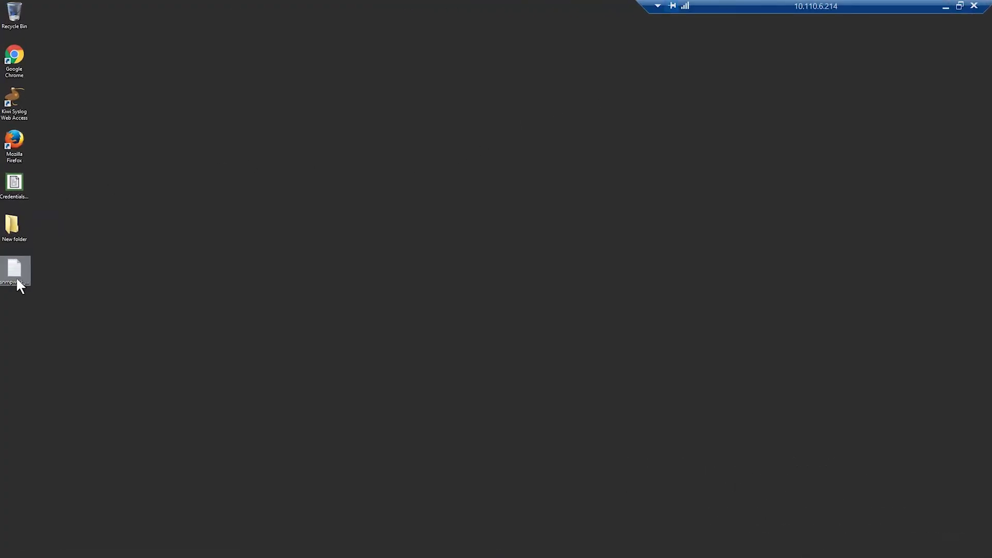
pyautogui.scroll(-5, 404, 326)
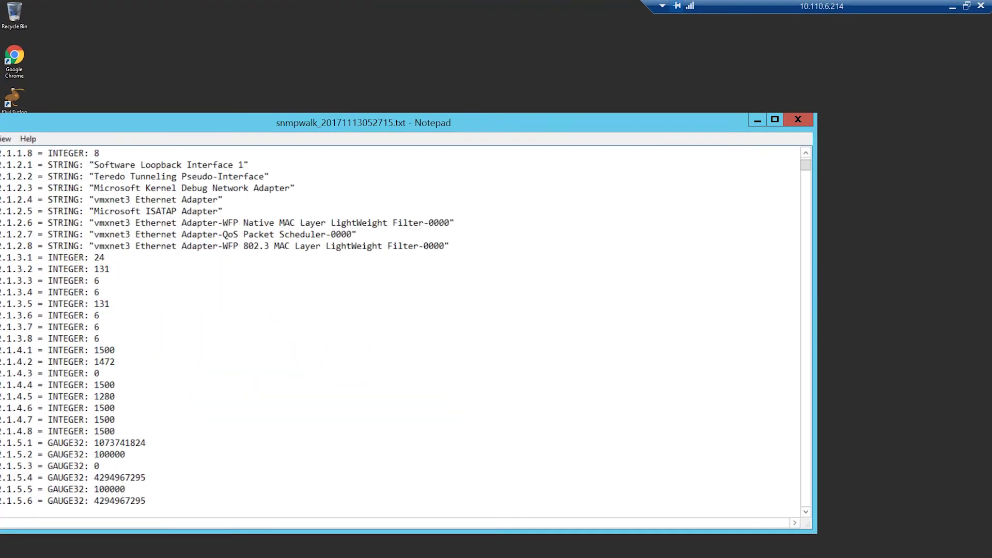
pyautogui.moveTo(811, 172); pyautogui.dragTo(811, 241)
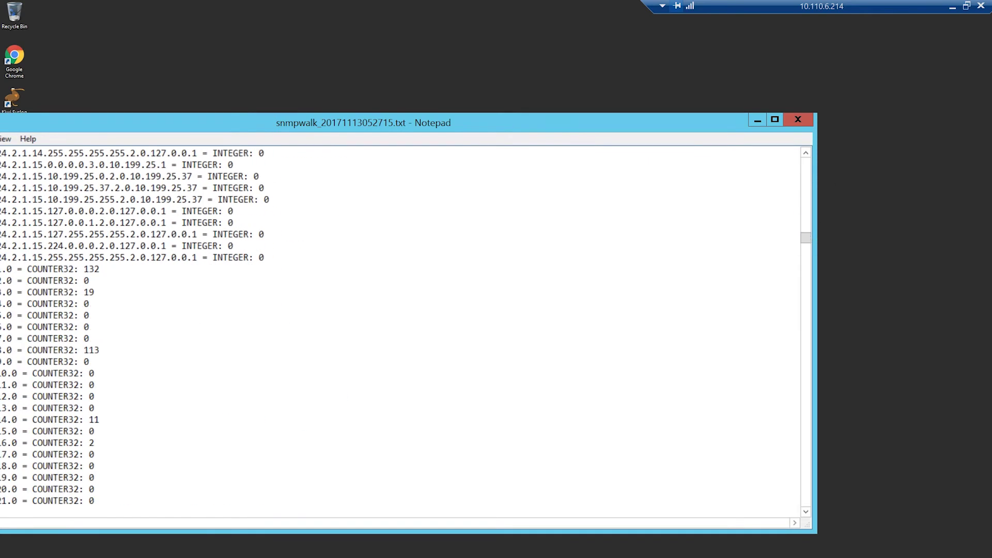
pyautogui.moveTo(582, 127); pyautogui.dragTo(756, 121)
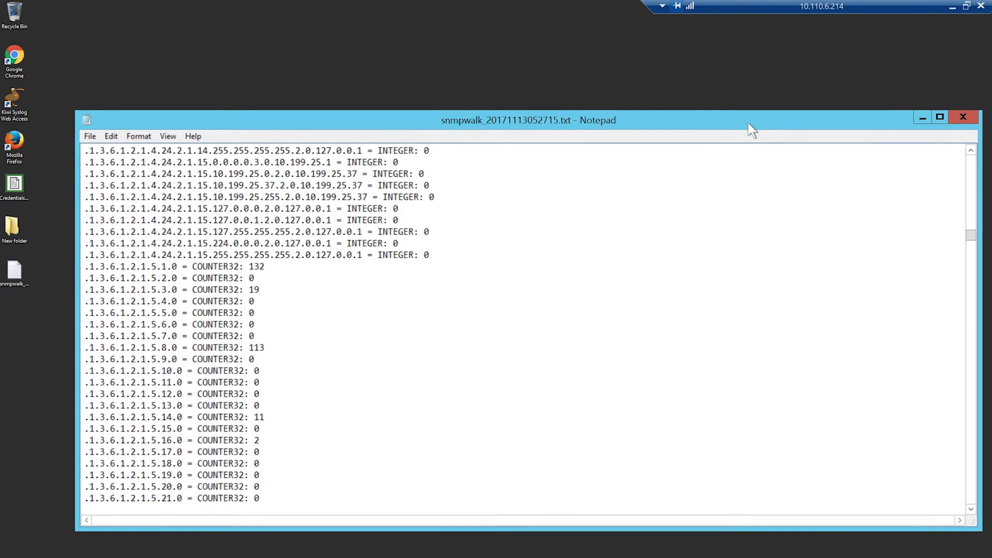